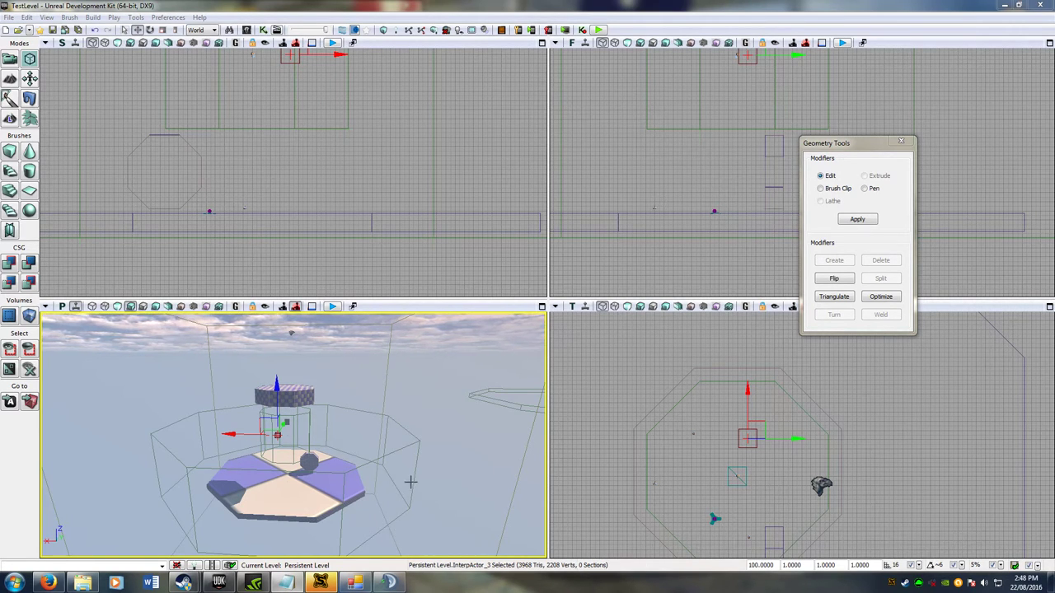
Step: Open Kismet to view the Touch event sequences, then bring the level editor back to the front
mouse_move(410, 482)
left_mouse_down()
mouse_move(412, 462)
mouse_move(445, 451)
left_mouse_up()
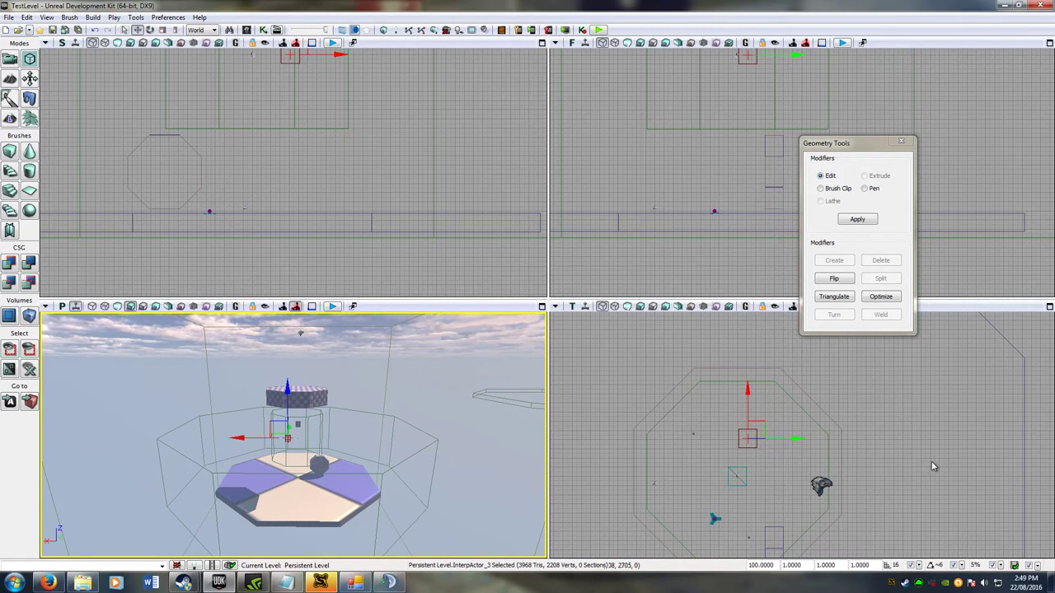
left_click(47, 17)
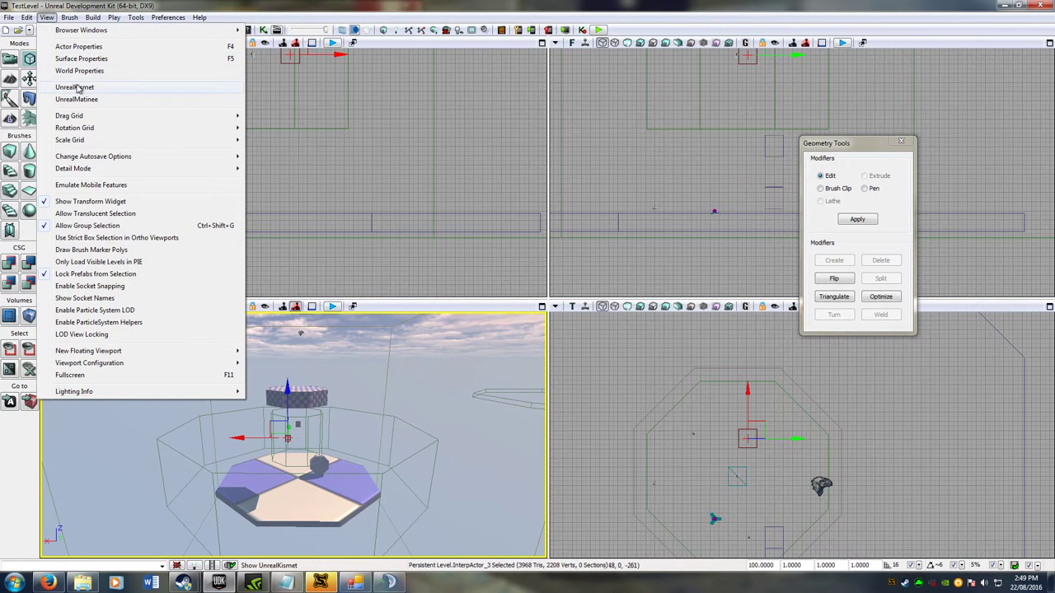
left_click(78, 87)
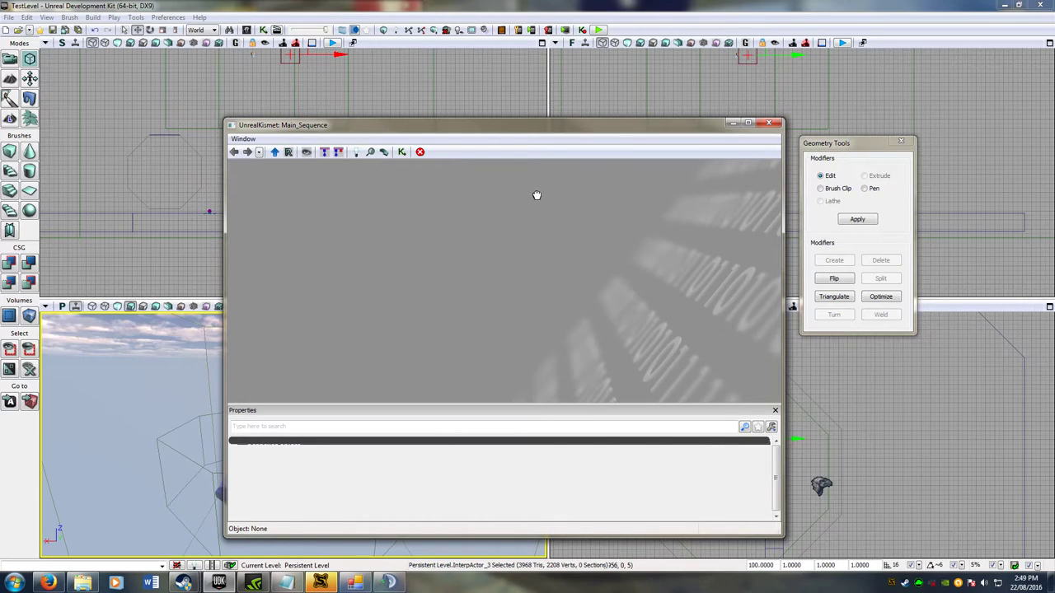
left_click_drag(536, 206, 553, 406)
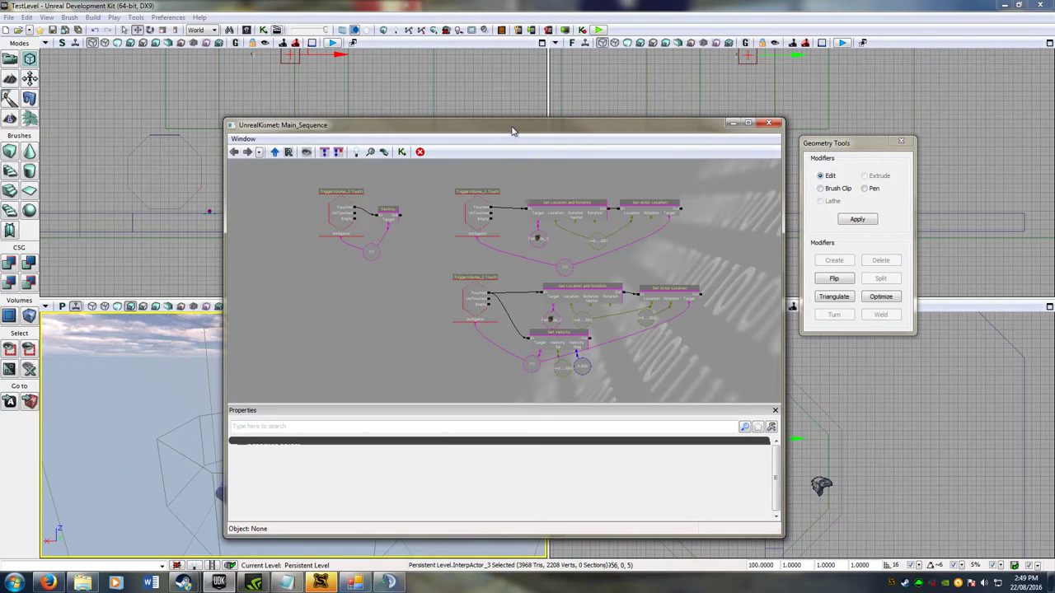
mouse_move(535, 126)
left_mouse_down()
mouse_move(648, 98)
mouse_move(829, 90)
left_mouse_up()
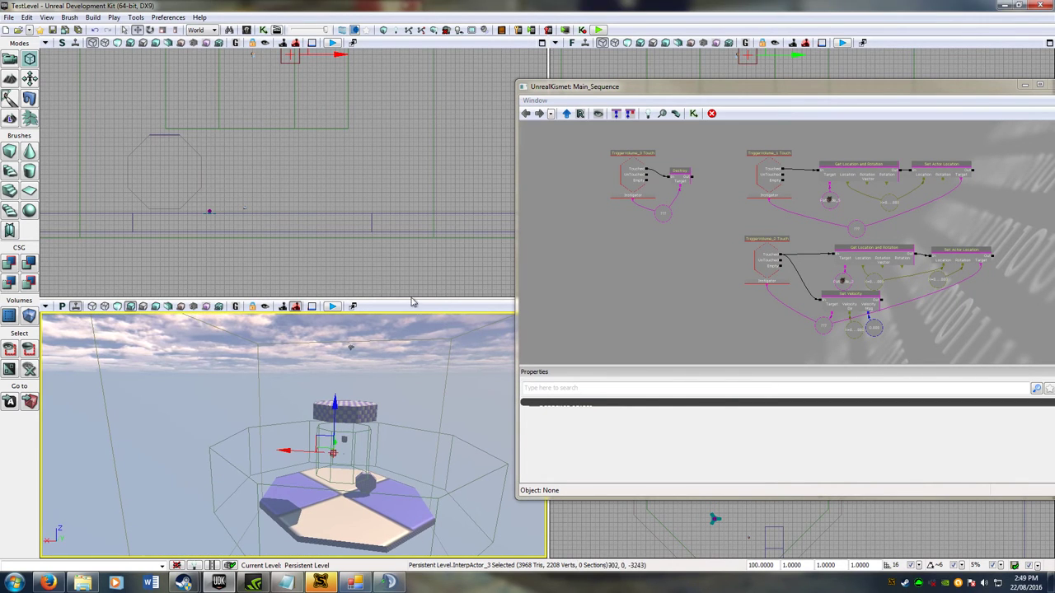
left_click(796, 97)
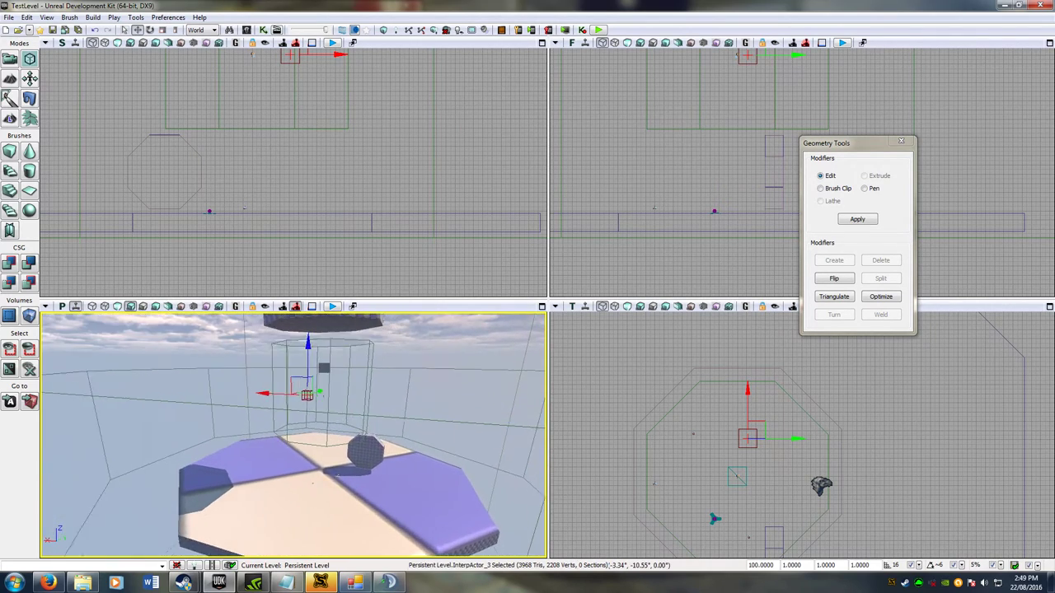
Step: Orbit the platform, selecting TriggerVolume_2 and TriggerVolume_1 in turn, then clear the selection
mouse_move(235, 432)
right_mouse_down()
mouse_move(278, 410)
mouse_move(271, 376)
right_mouse_up()
left_click(278, 411)
left_click(271, 376)
right_click_drag(215, 416, 216, 416)
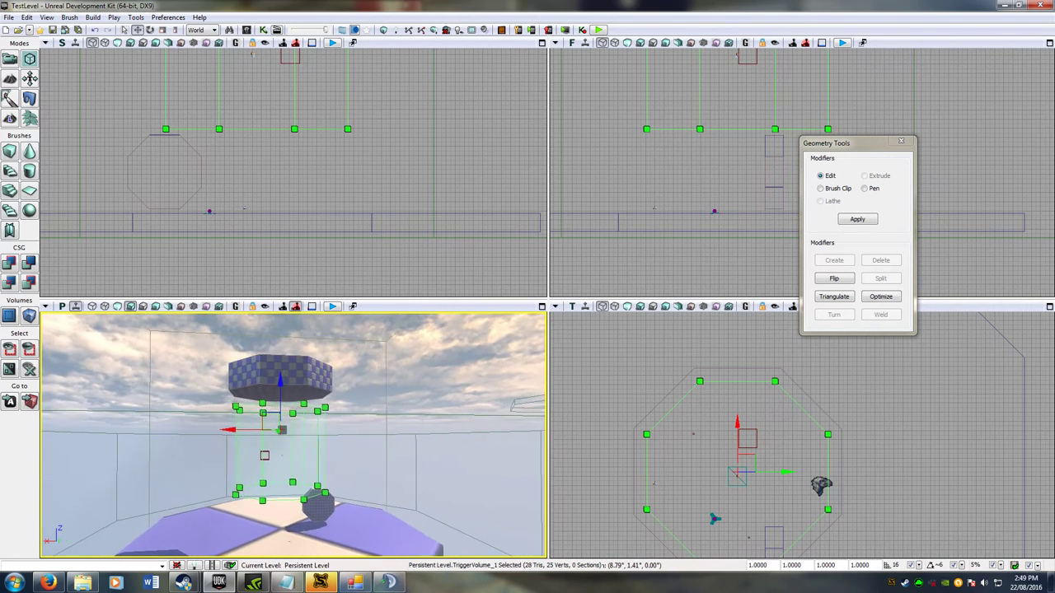
left_click(216, 416)
right_click_drag(271, 387, 271, 387)
right_click_drag(384, 356, 384, 357)
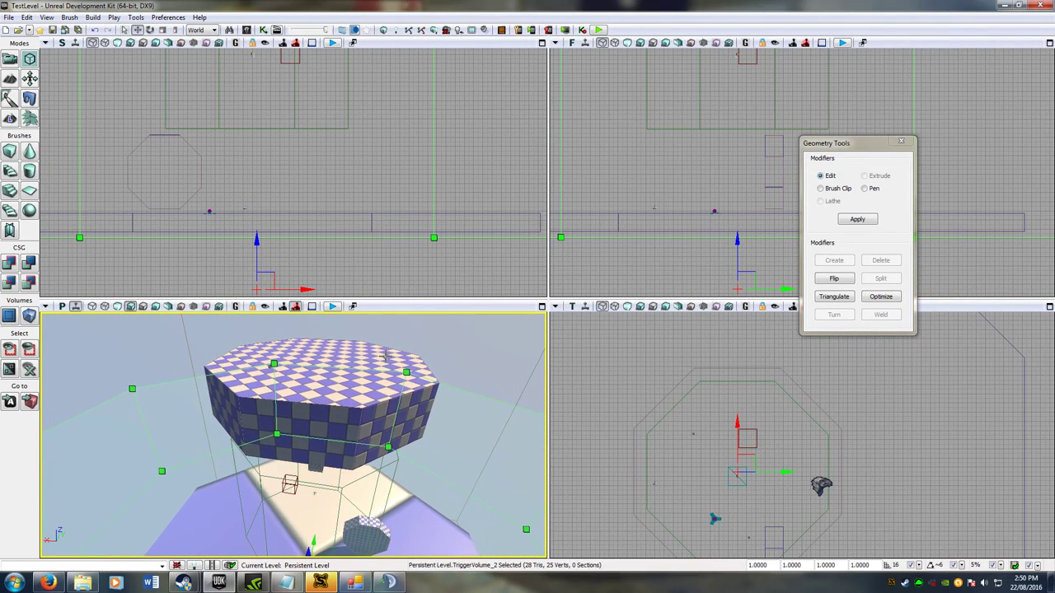
key("Escape")
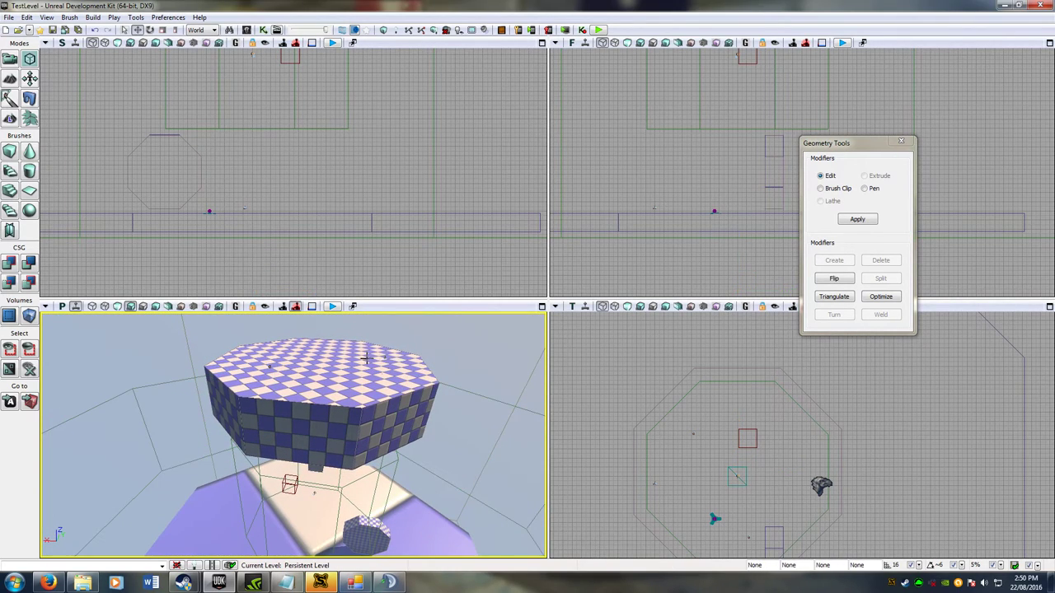
Step: Select the floor PathNode, then the floating TriggerVolume_3 beneath the checkered block
right_click_drag(376, 365, 394, 412)
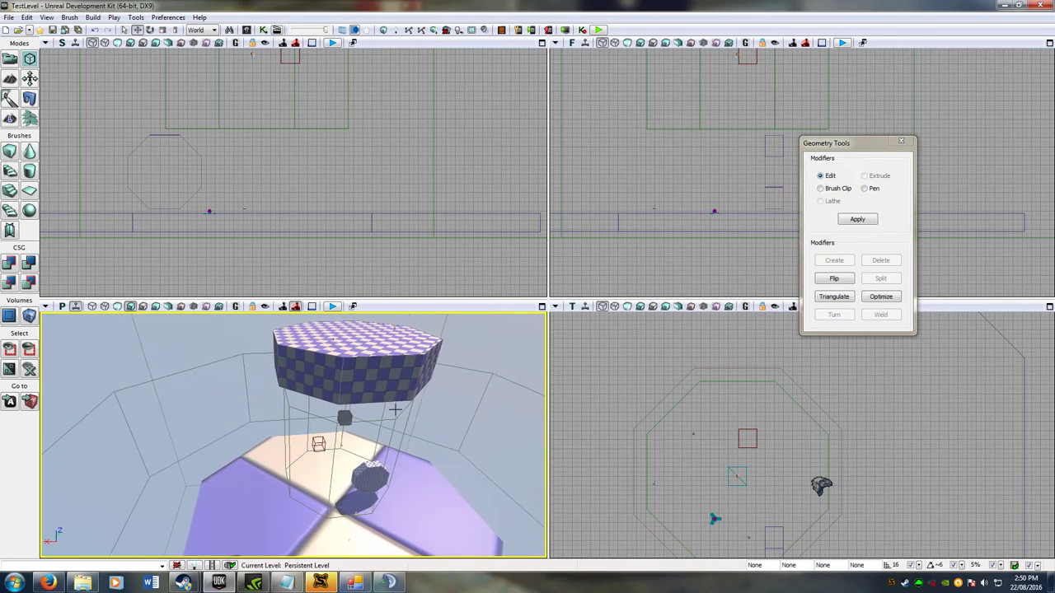
mouse_move(394, 412)
right_mouse_down()
mouse_move(291, 356)
mouse_move(323, 425)
right_mouse_up()
left_click(336, 370)
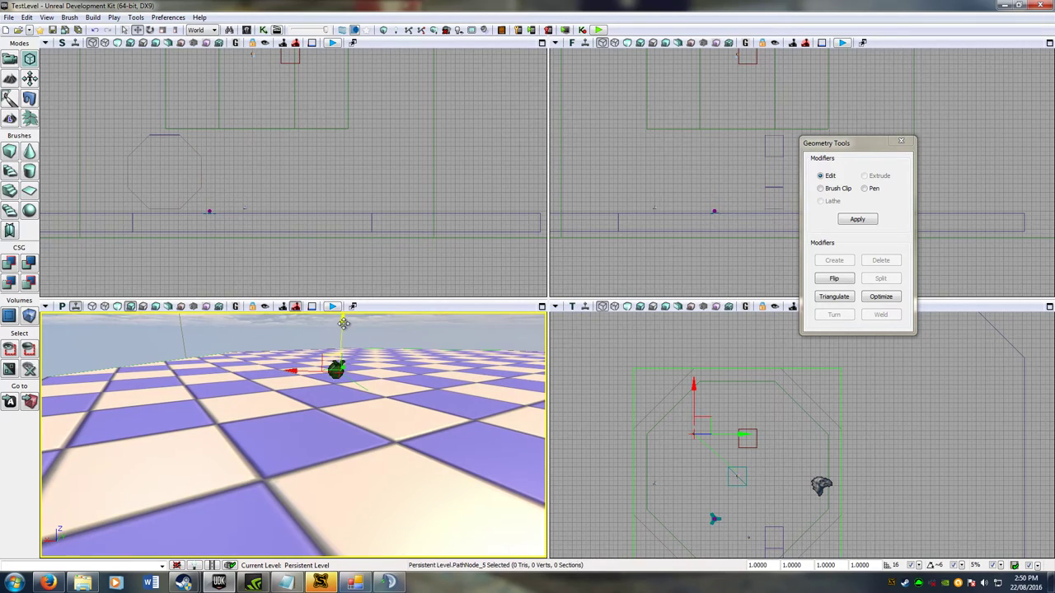
mouse_move(388, 426)
right_mouse_down()
mouse_move(388, 445)
mouse_move(388, 412)
mouse_move(426, 409)
mouse_move(426, 387)
mouse_move(426, 429)
right_mouse_up()
left_click(384, 390)
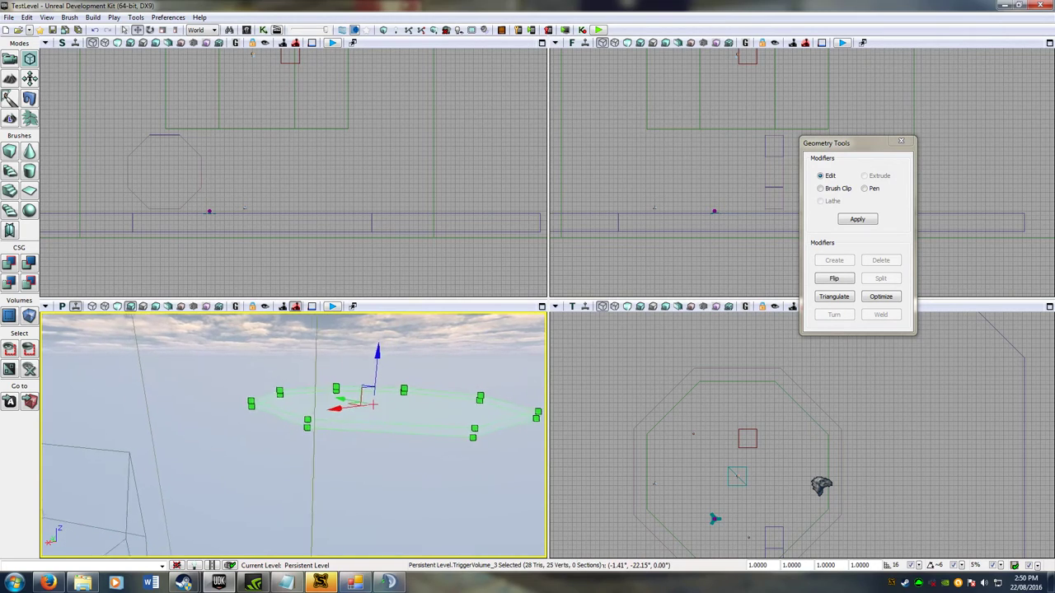
Step: Reselect the octagonal TriggerVolume_2 and look down onto the octagon floor
right_click_drag(426, 428, 426, 495)
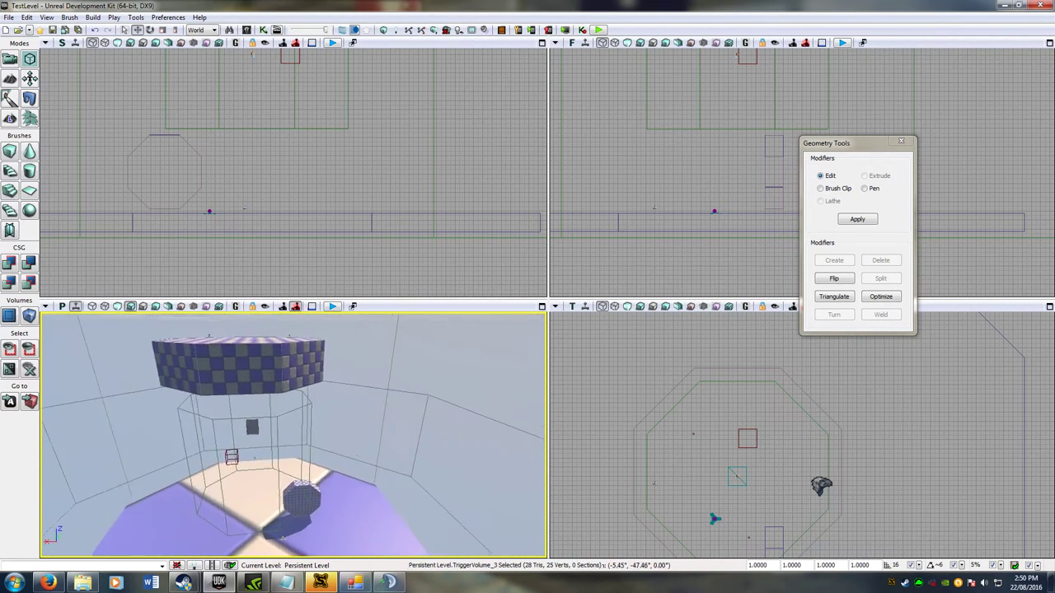
right_click_drag(336, 436, 412, 436)
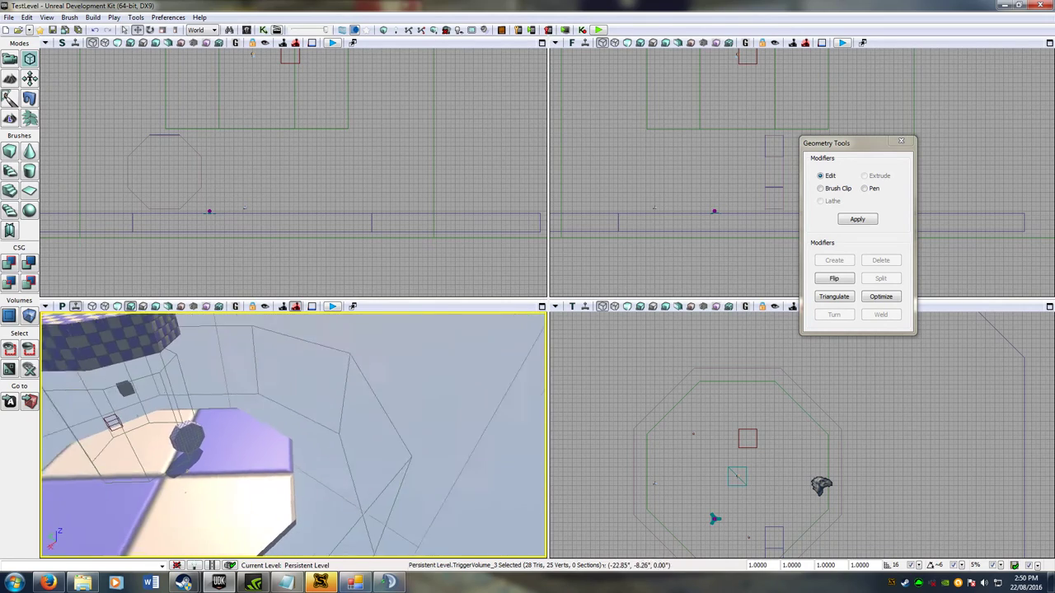
left_click(338, 435)
mouse_move(337, 435)
right_mouse_down()
mouse_move(325, 470)
mouse_move(325, 421)
mouse_move(305, 422)
right_mouse_up()
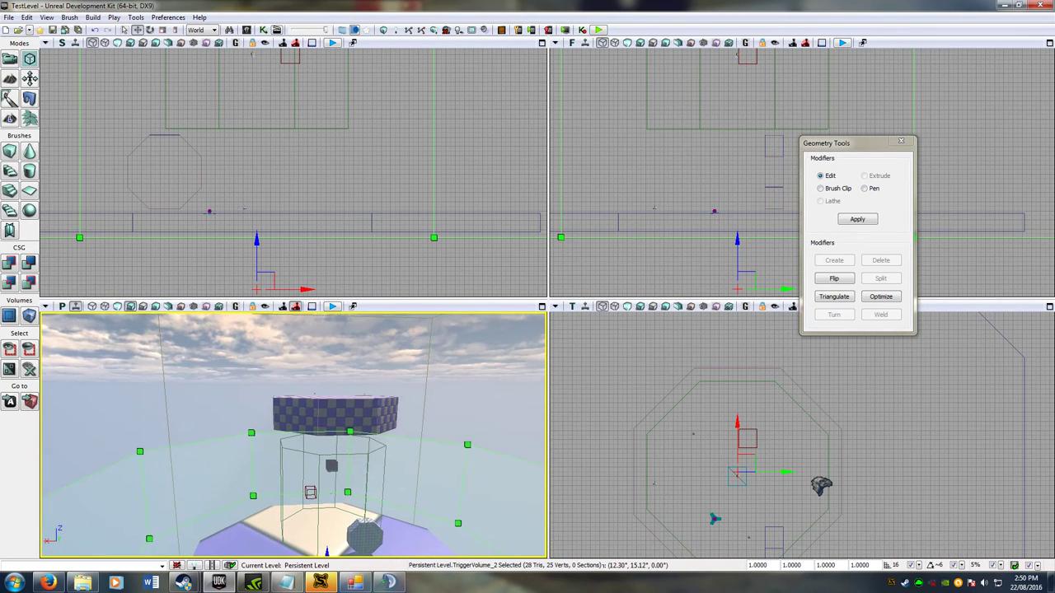
right_click_drag(506, 403, 506, 403)
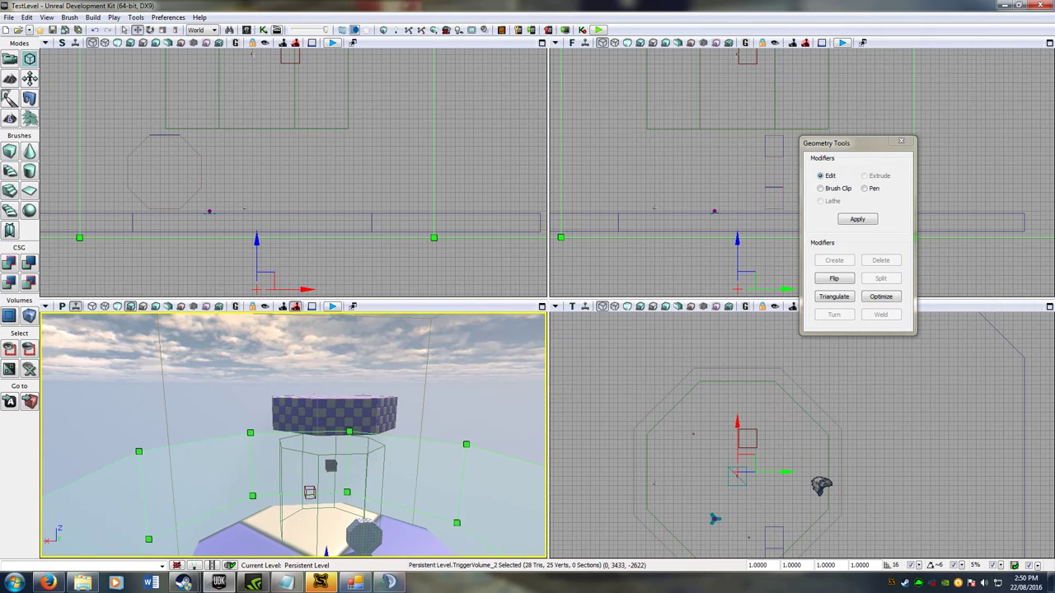
left_click(262, 30)
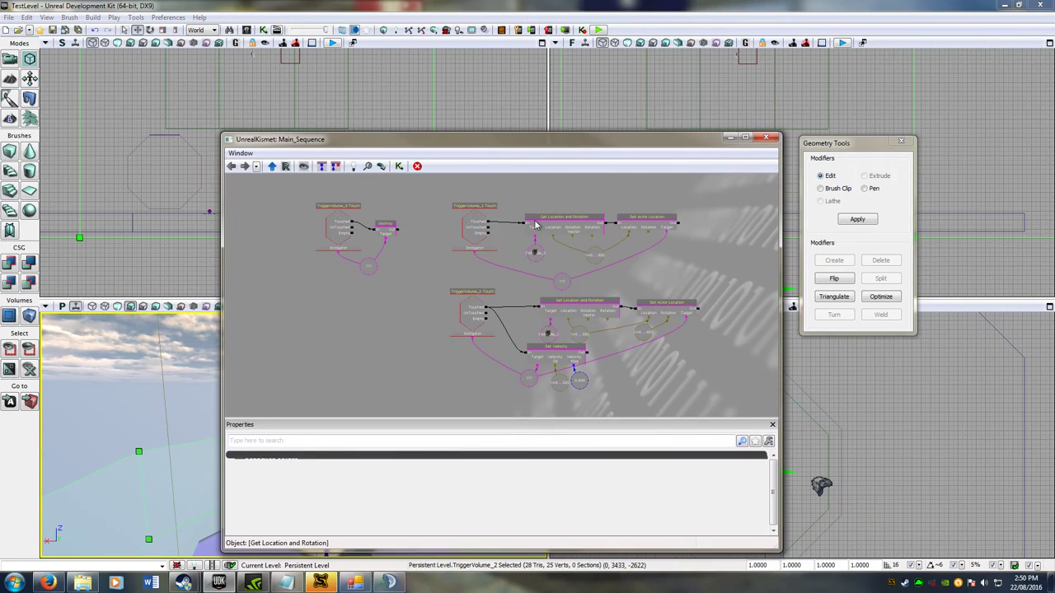
scroll(494, 239, "up", 2)
scroll(470, 212, "up", 3)
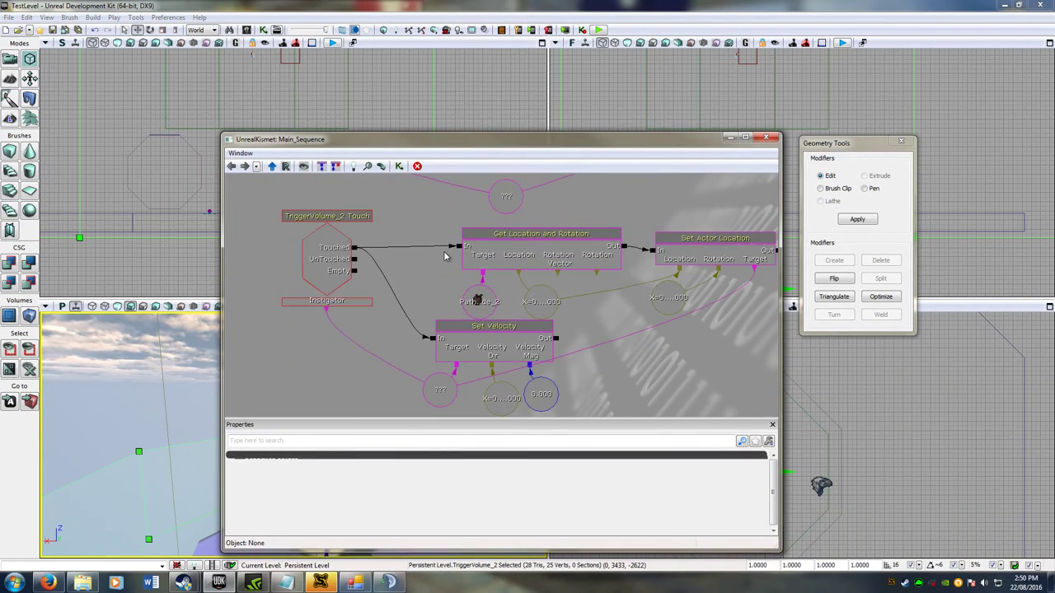
left_click_drag(435, 249, 374, 232)
left_click(256, 237)
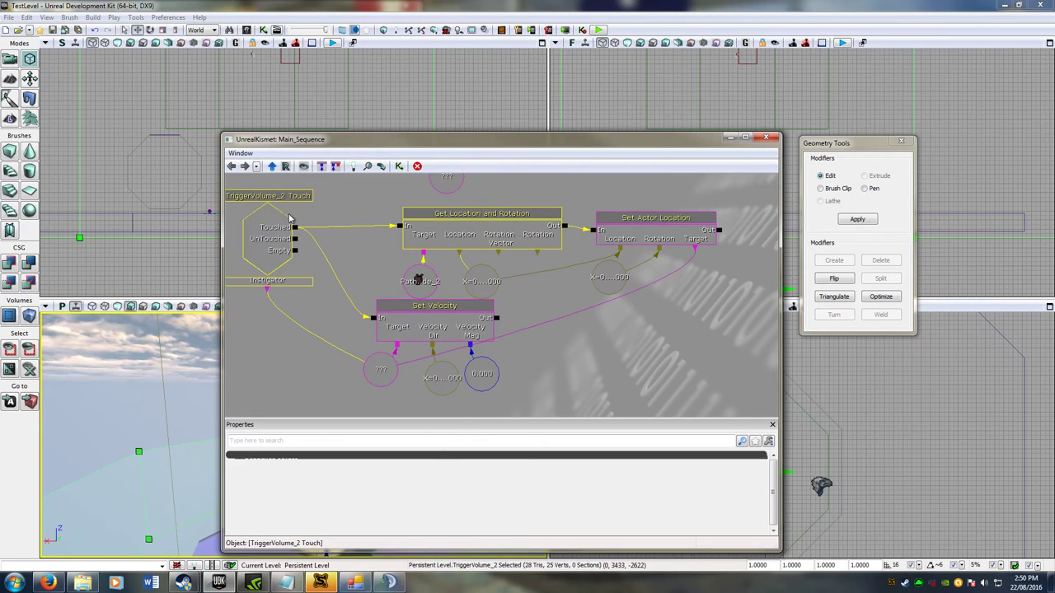
left_click_drag(289, 218, 360, 207)
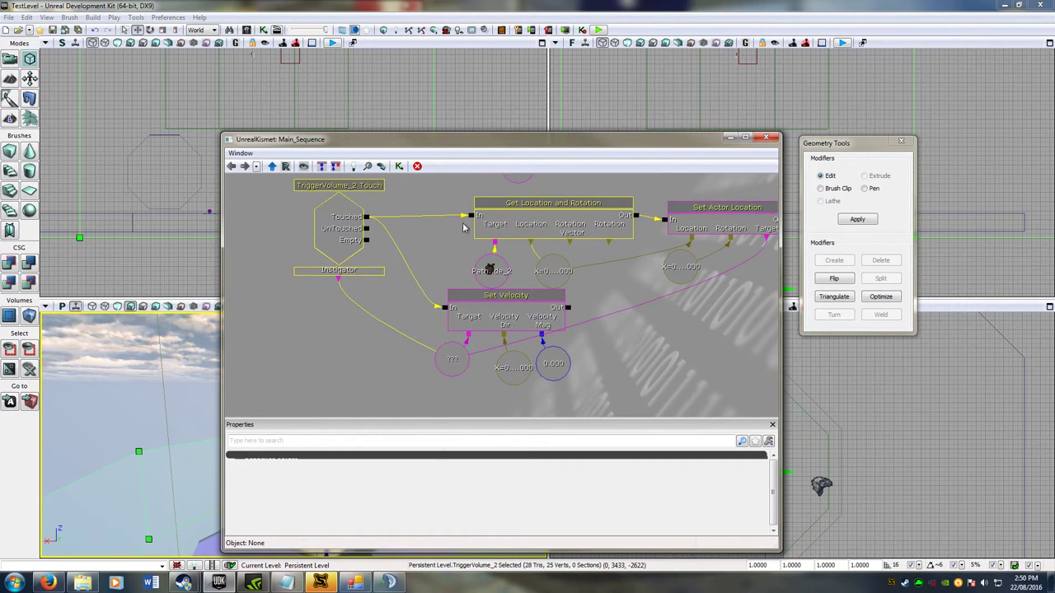
left_click(360, 215)
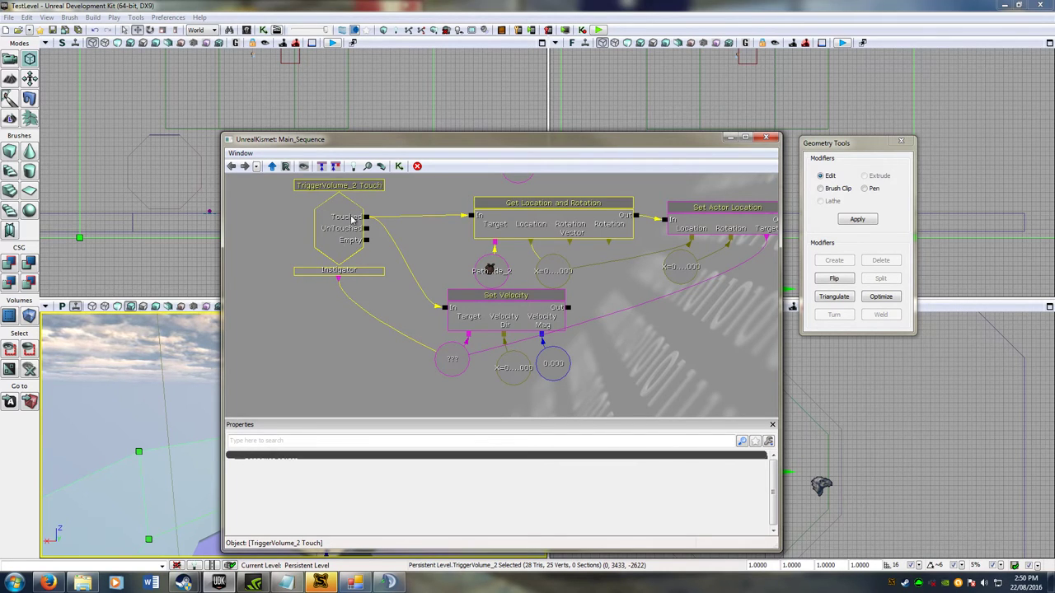
left_click(89, 361)
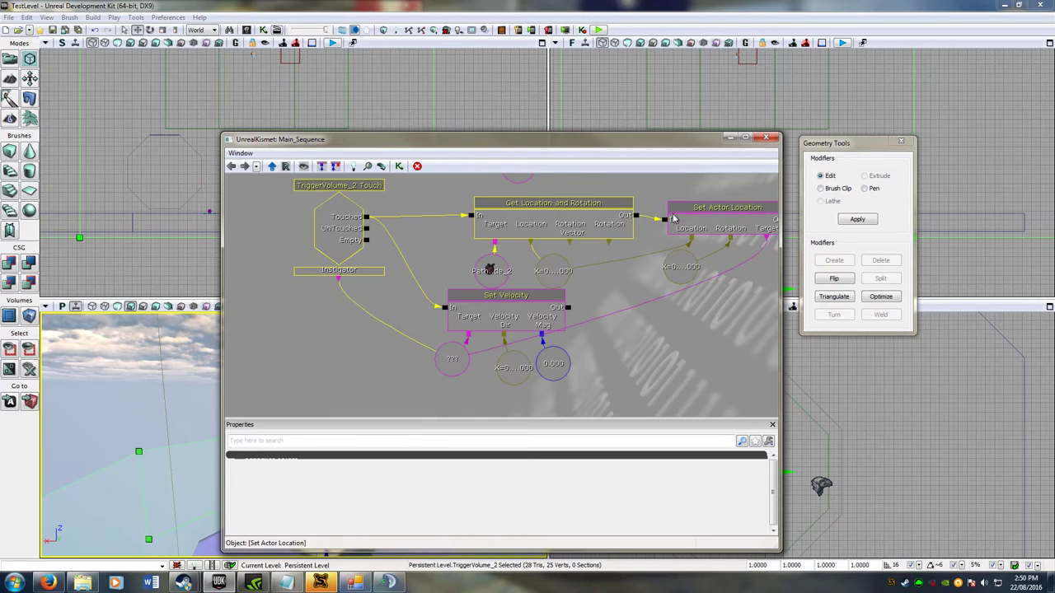
left_click_drag(670, 216, 624, 215)
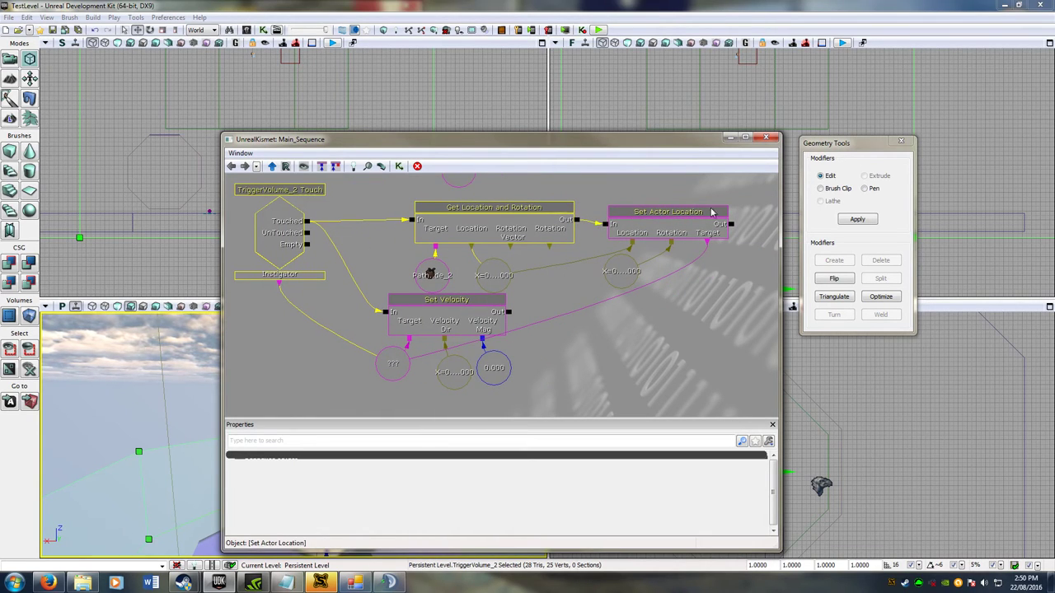
left_click(628, 271)
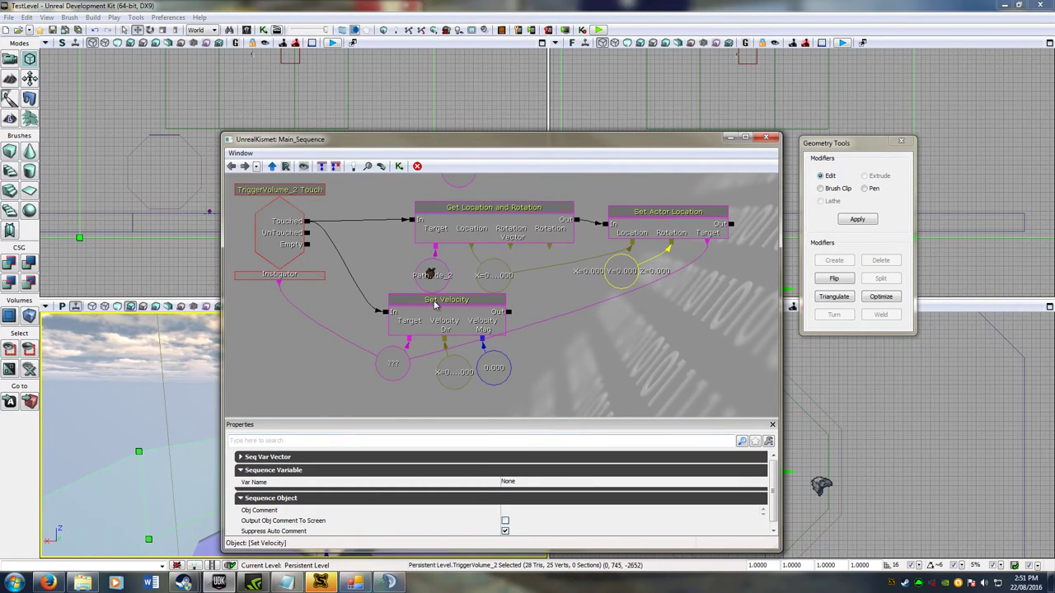
left_click_drag(434, 305, 501, 307)
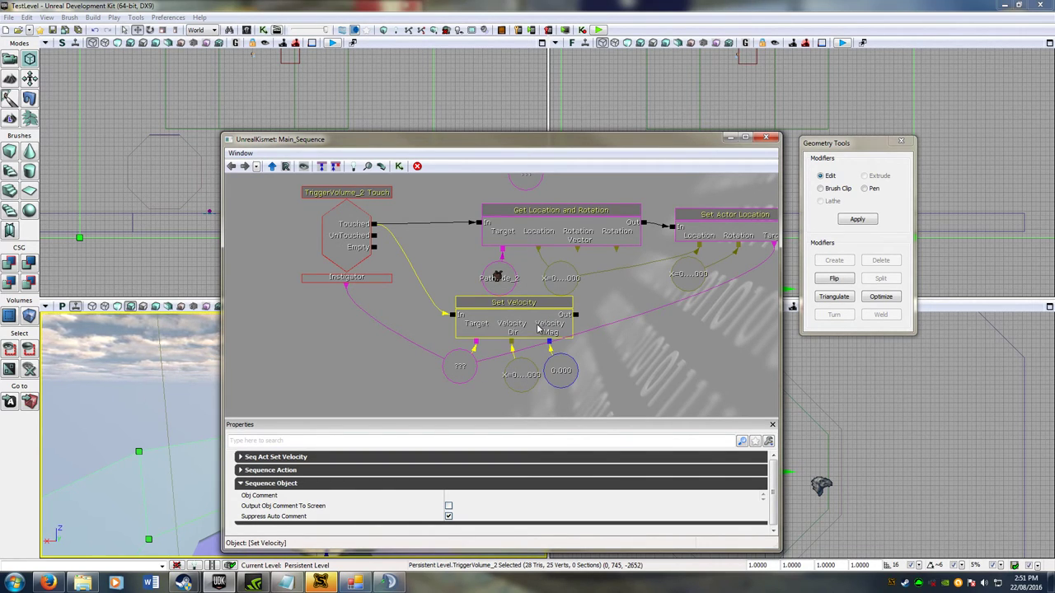
left_click(563, 371)
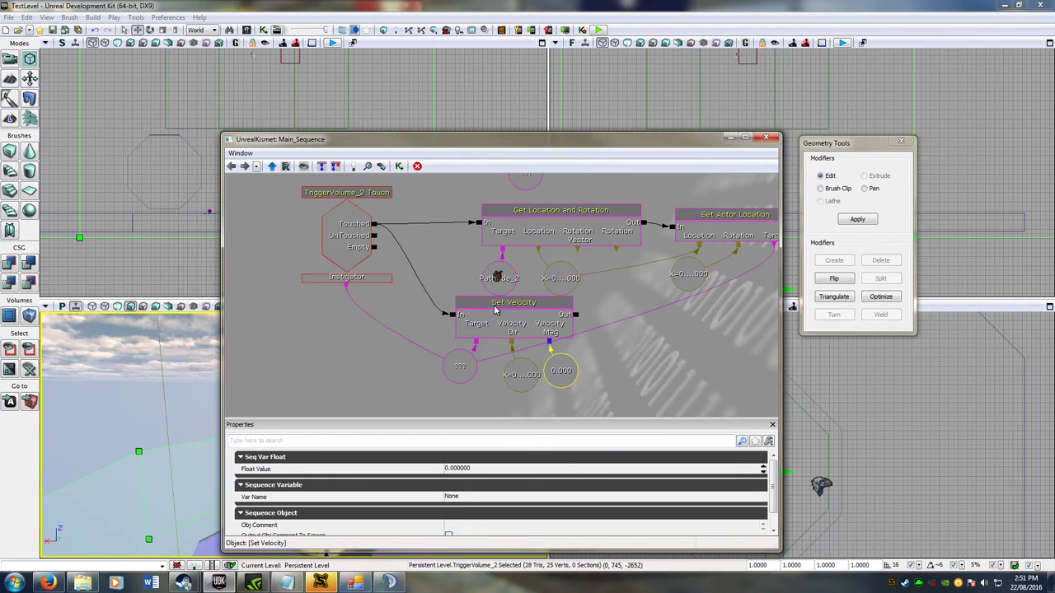
Step: Pan and zoom the Kismet canvas to center the TriggerVolume_3 Touch and Destroy nodes
mouse_move(421, 258)
left_mouse_down()
mouse_move(421, 306)
mouse_move(495, 318)
left_mouse_up()
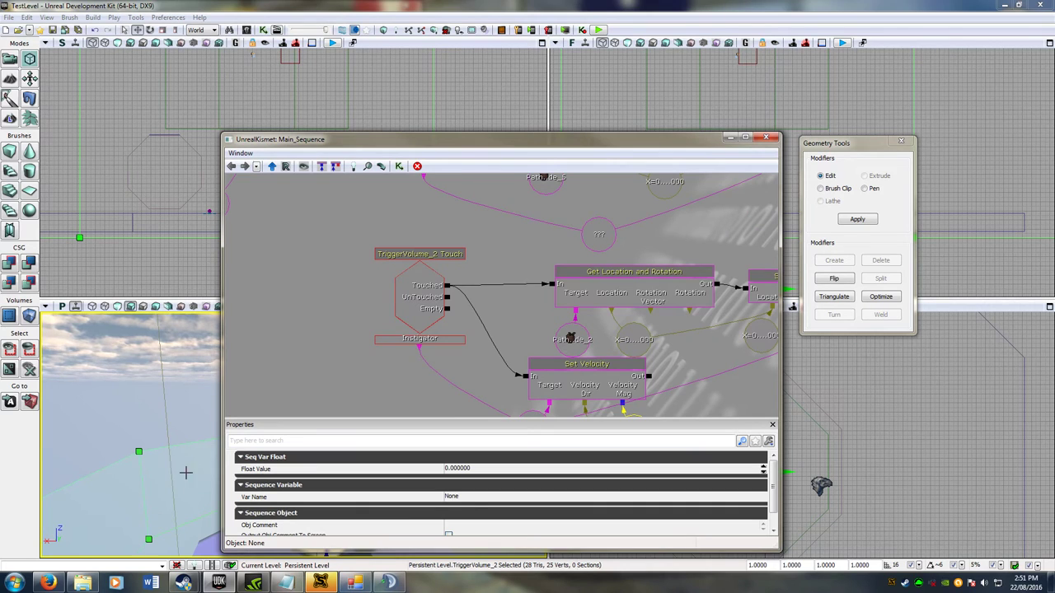
left_click_drag(504, 269, 467, 360)
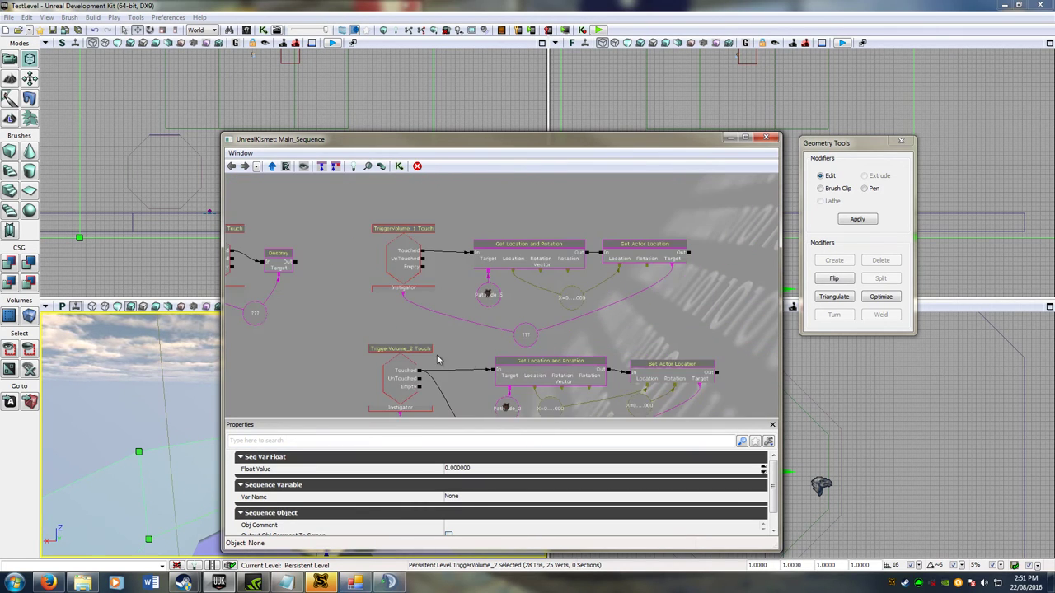
left_click_drag(440, 359, 550, 282)
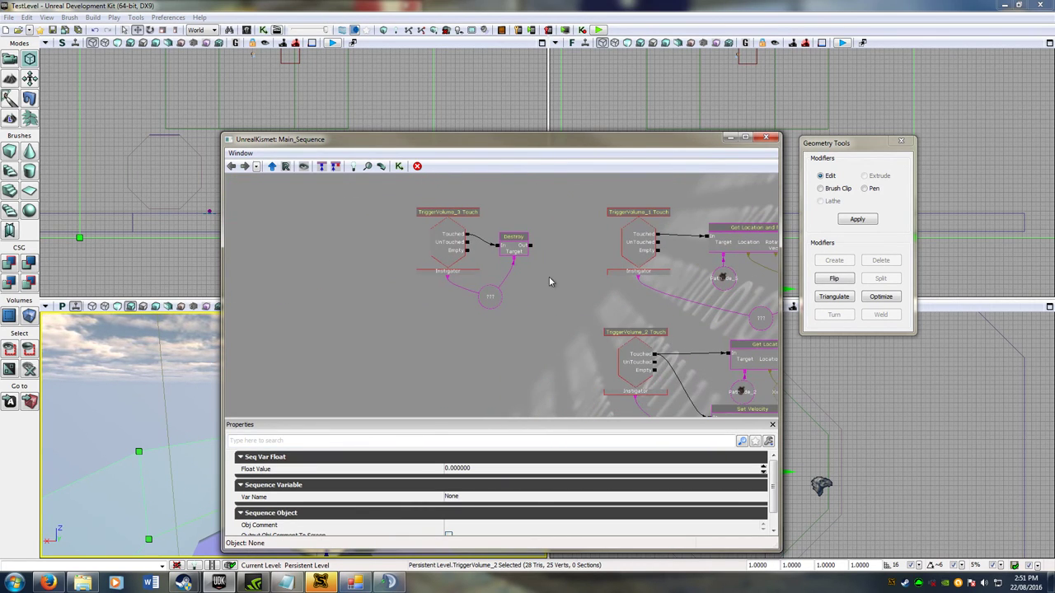
left_click(455, 284)
scroll(452, 291, "up", 2)
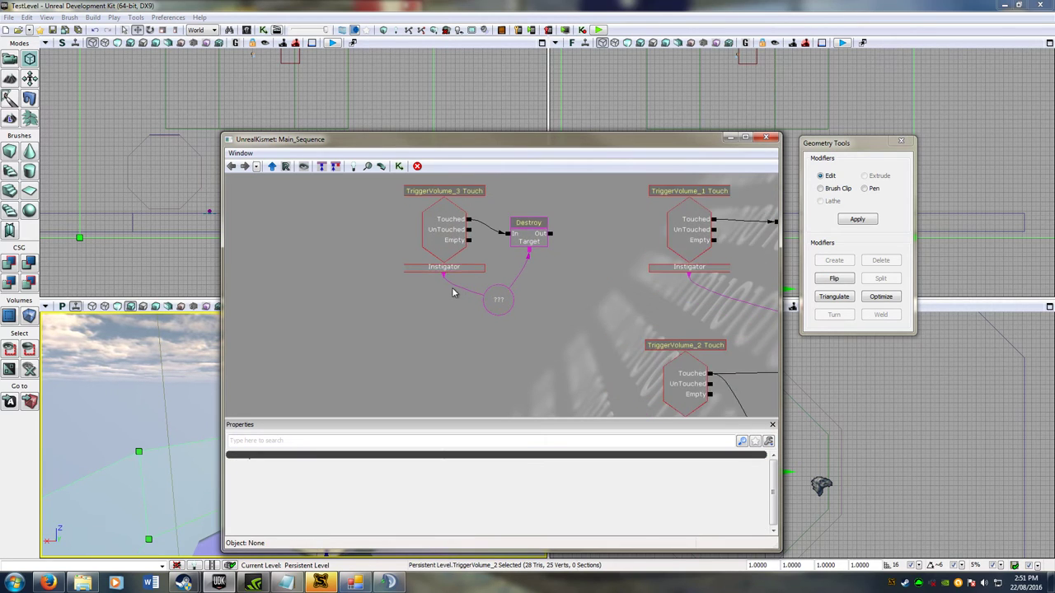
scroll(428, 318, "up", 1)
mouse_move(429, 318)
left_mouse_down()
mouse_move(476, 365)
mouse_move(454, 329)
left_mouse_up()
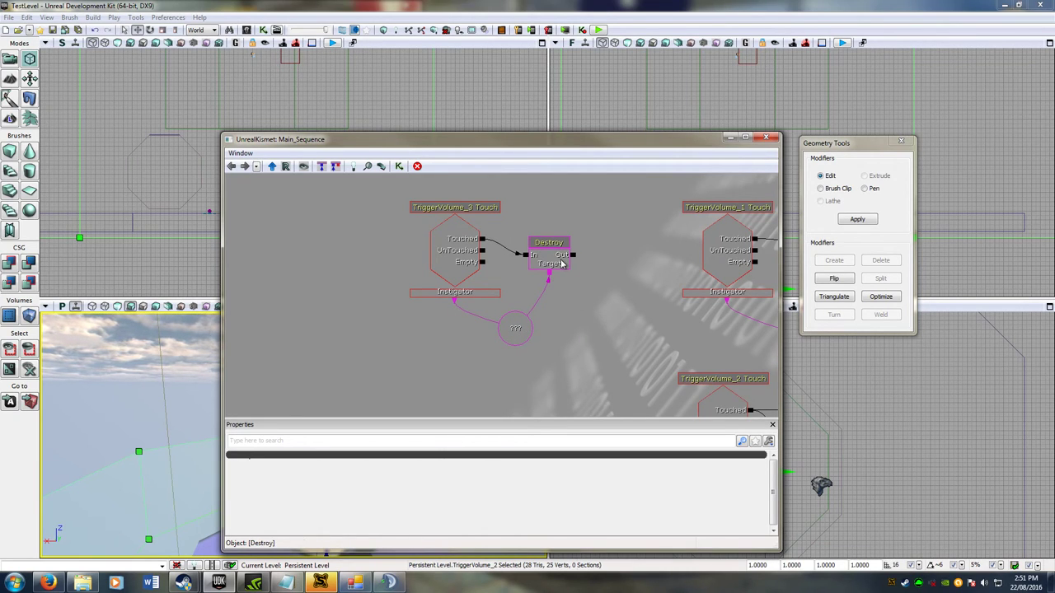
Step: Inspect properties of the TriggerVolume_3 Touch event, Destroy action and its target variable
left_click(466, 237)
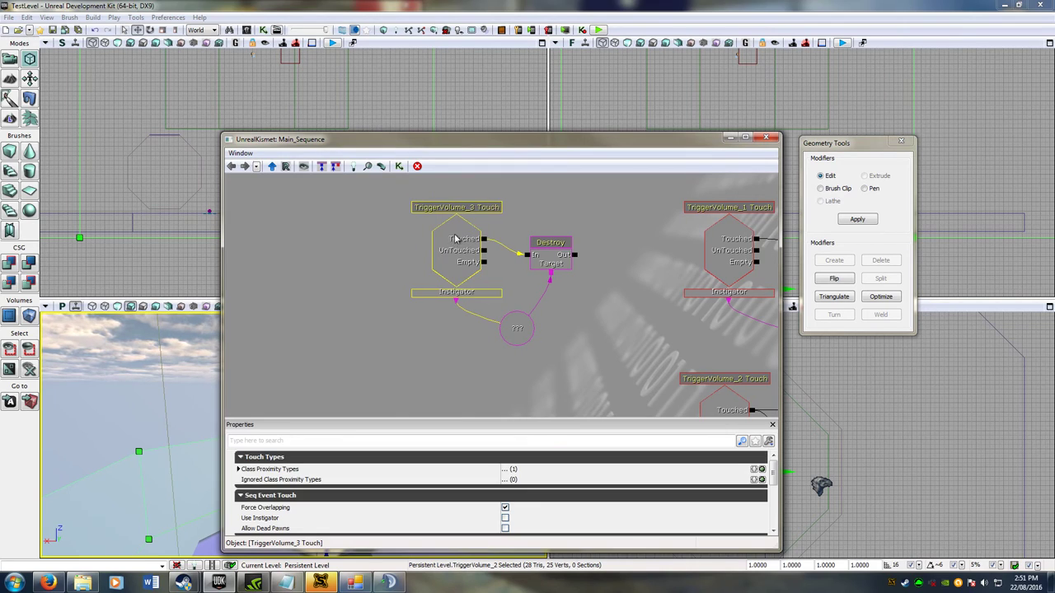
left_click(553, 243)
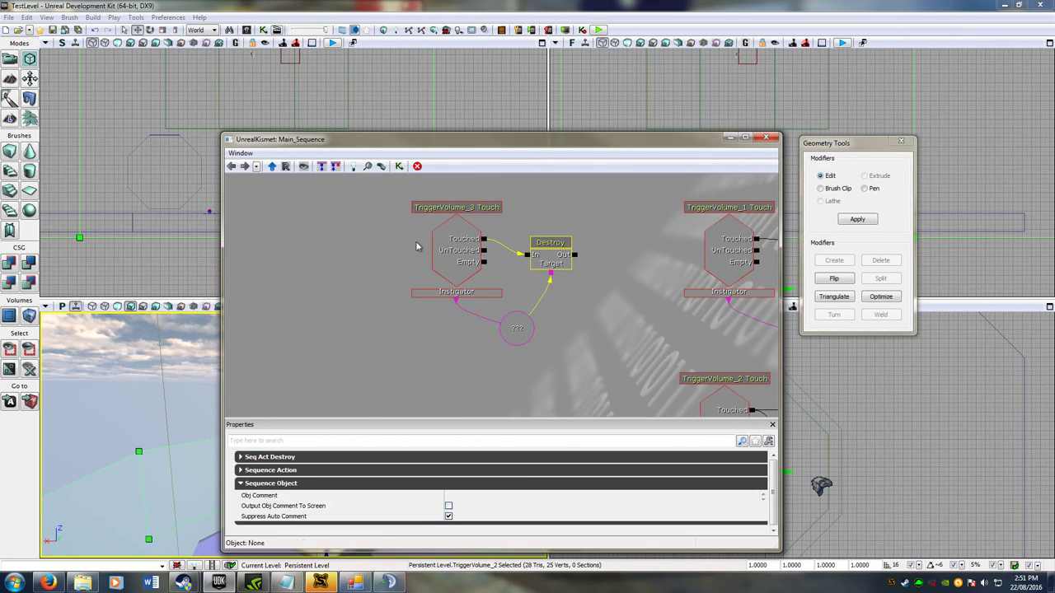
left_click(527, 331)
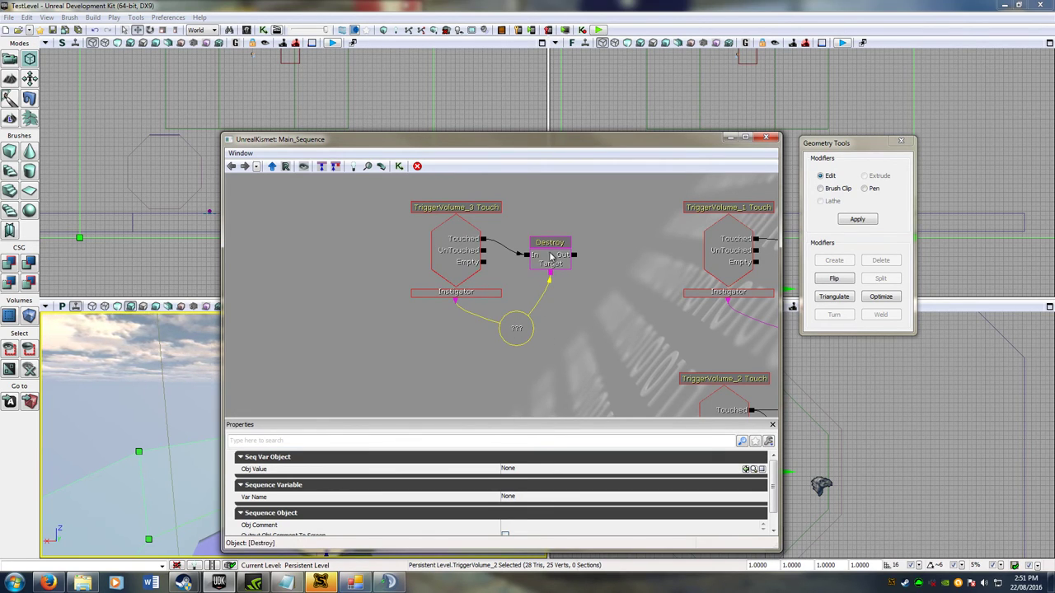
Step: Pan across the TriggerVolume_1 location chain to the TriggerVolume_2 Set Velocity chain
left_click_drag(602, 330, 275, 285)
left_click(396, 233)
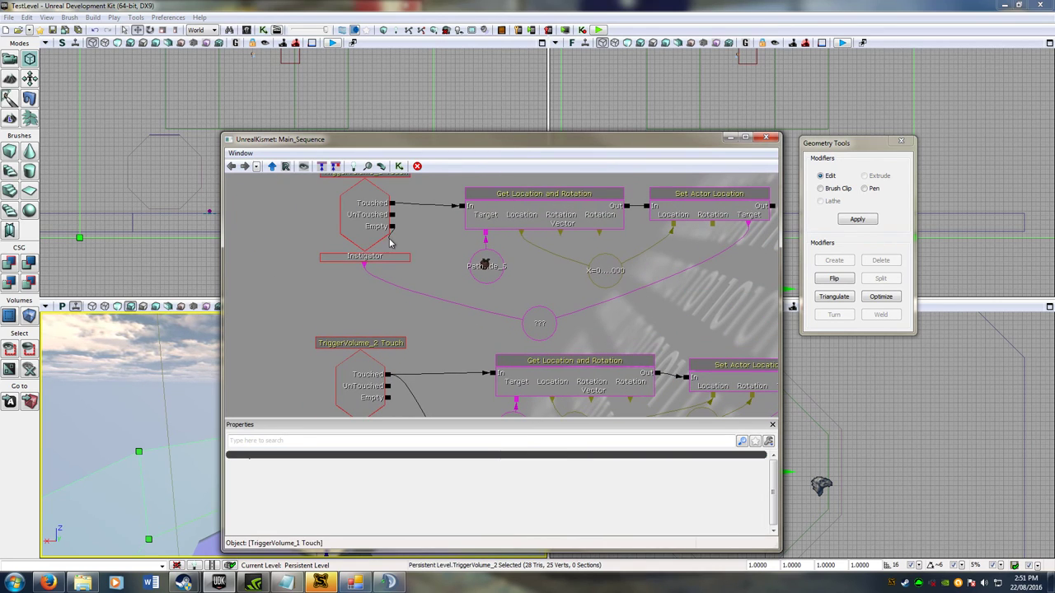
left_click_drag(411, 234, 404, 279)
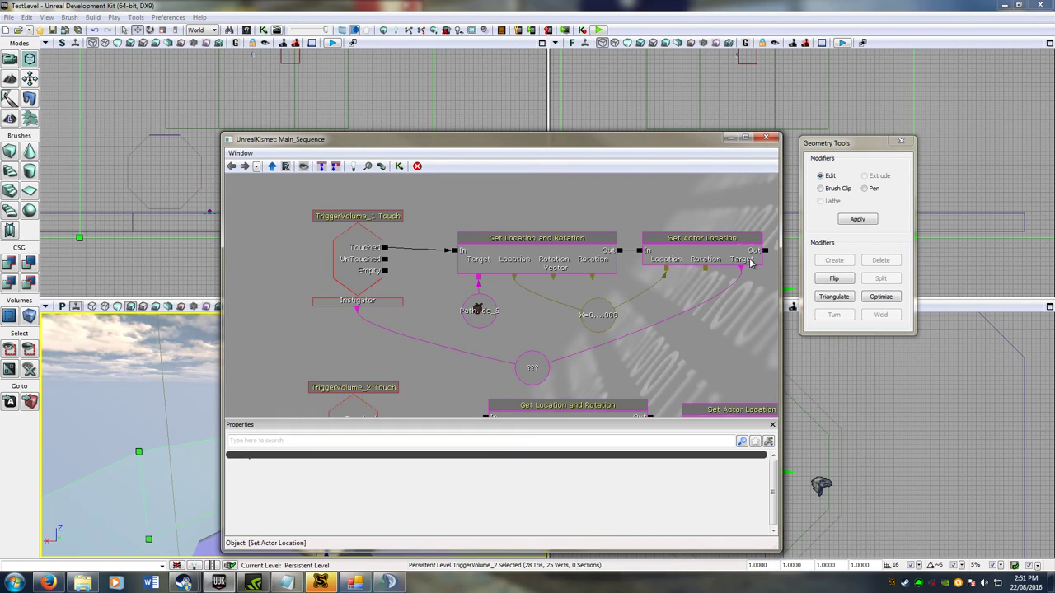
mouse_move(685, 370)
left_mouse_down()
mouse_move(674, 333)
mouse_move(647, 421)
left_mouse_up()
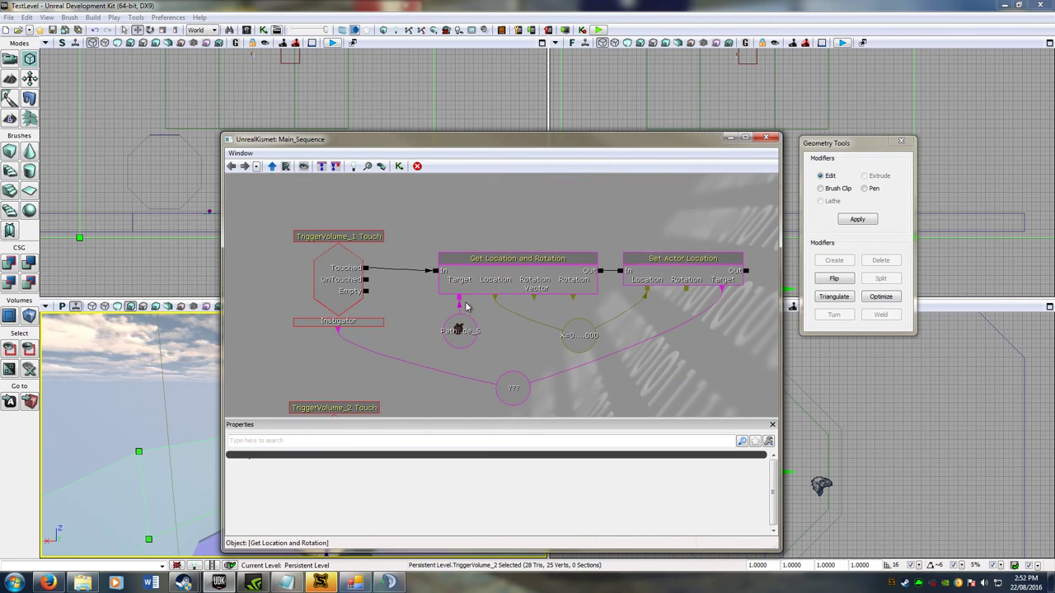
left_click_drag(709, 381, 664, 172)
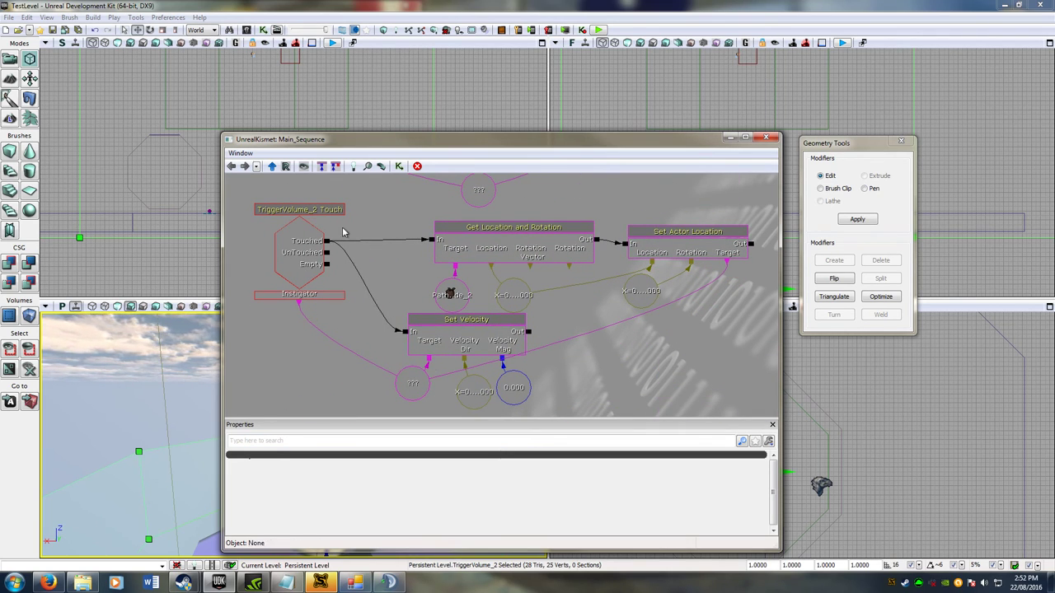
Step: Zoom out the Kismet graph until all three Touch sequences are visible
scroll(636, 334, "down", 3)
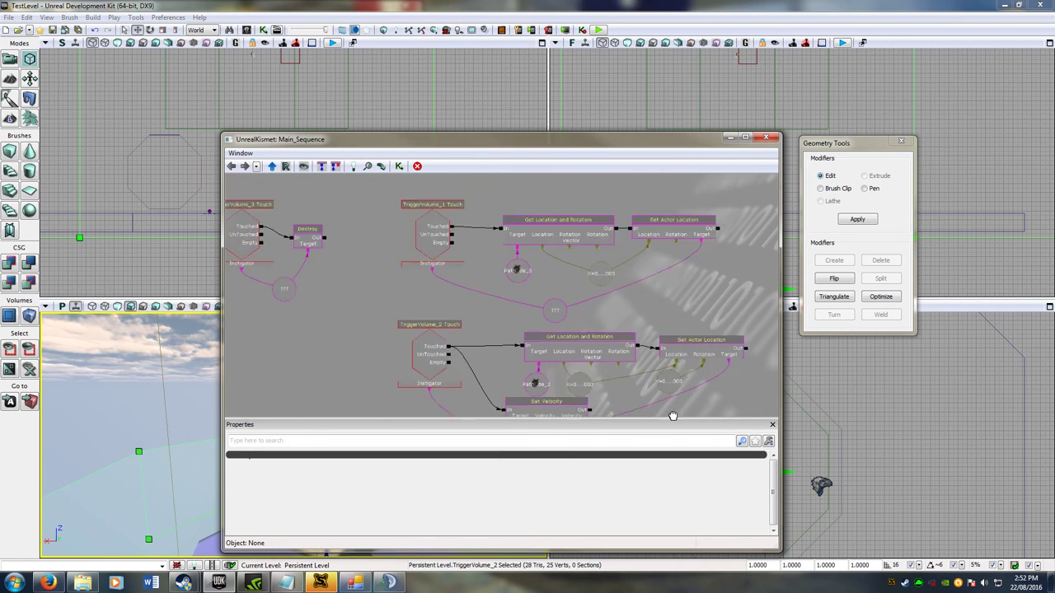
scroll(722, 374, "down", 1)
scroll(640, 313, "down", 1)
scroll(607, 358, "down", 1)
scroll(629, 333, "down", 1)
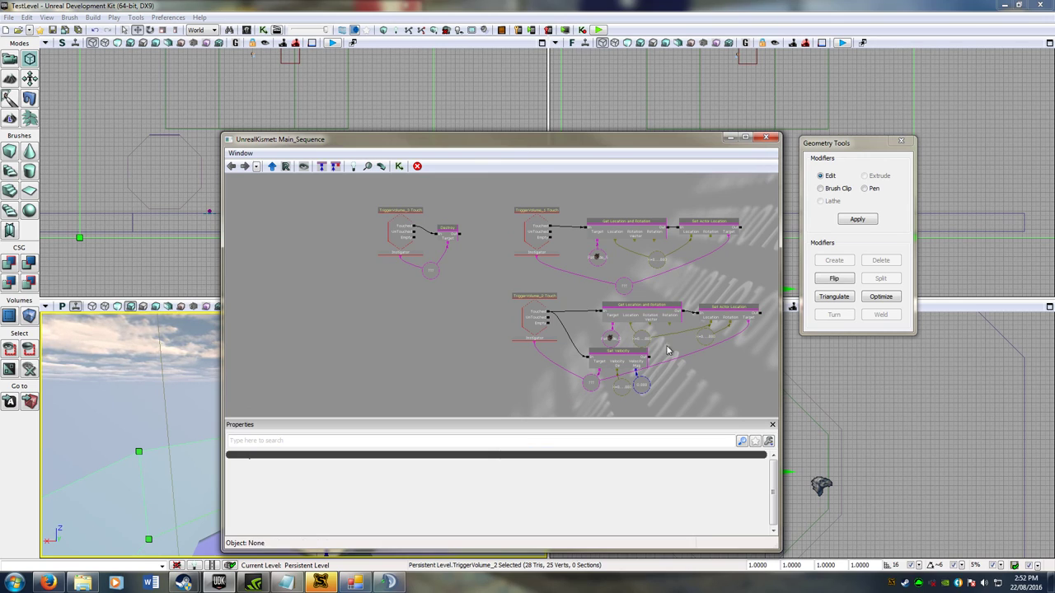